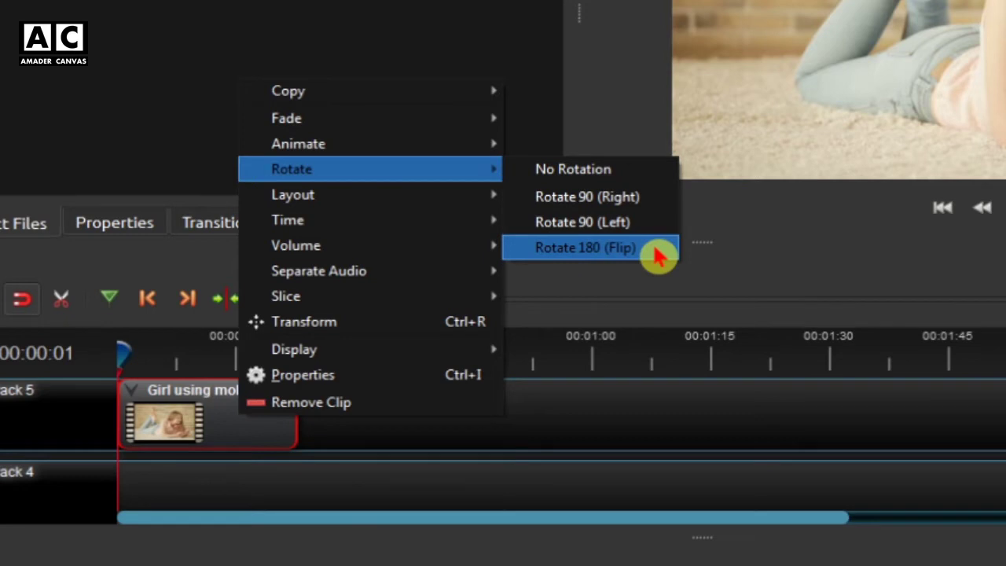
Rotate the Girl using mobile.mp4 clip on Track 5 with Rotate 90 (Right), and reset it with No Rotation
{"action": "left_click", "coordinate": [664, 201]}
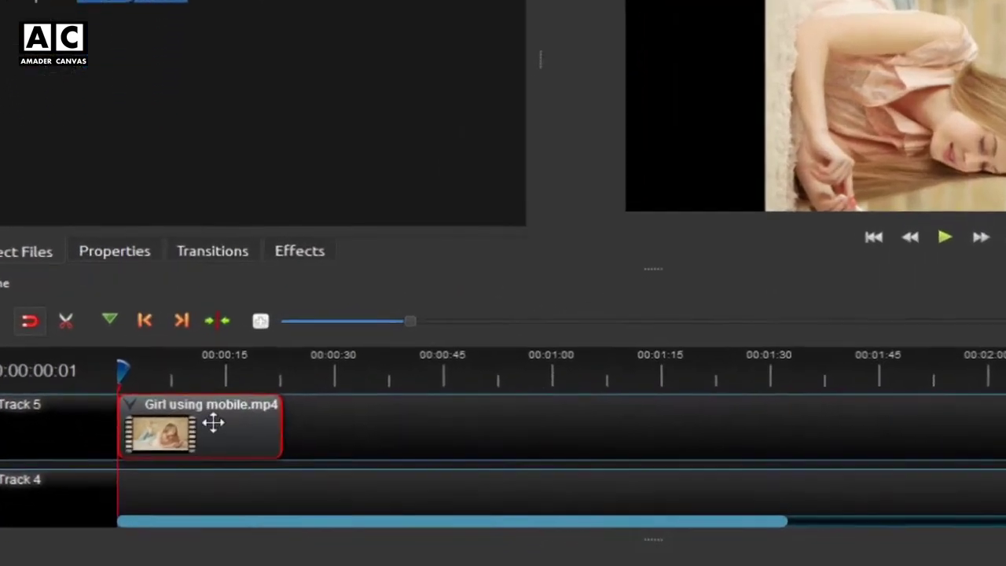
{"action": "right_click", "coordinate": [201, 470]}
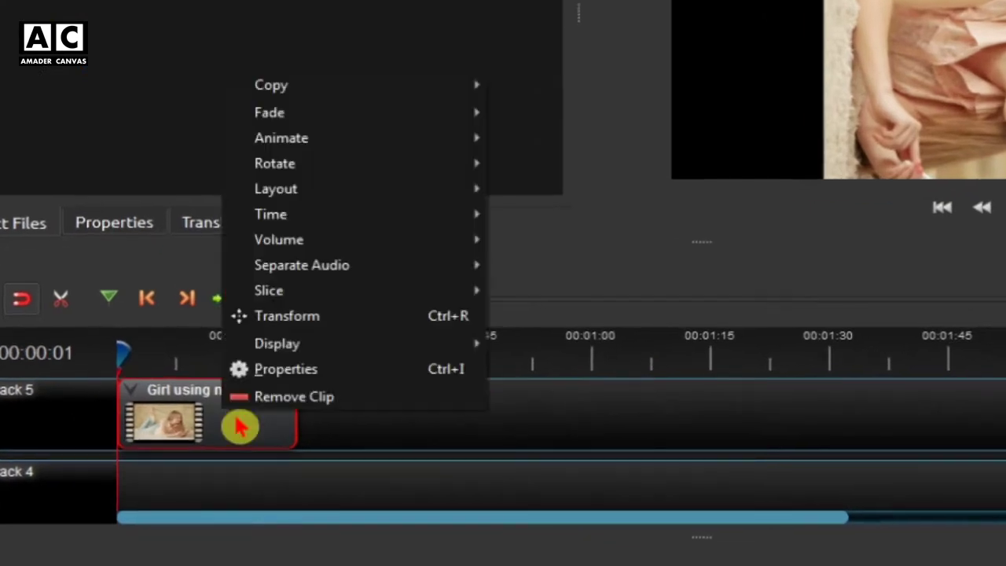
{"action": "mouse_move", "coordinate": [280, 169]}
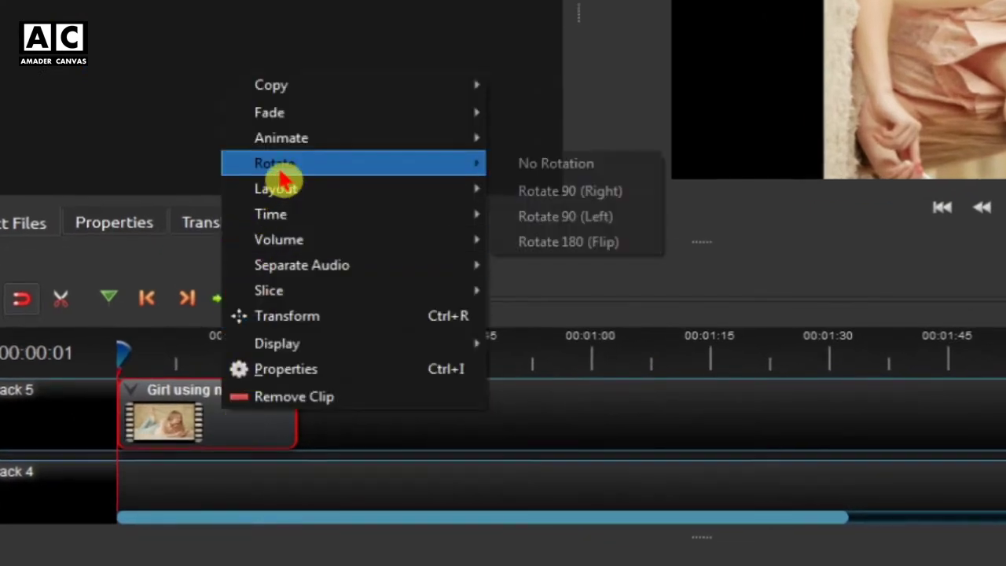
{"action": "left_click", "coordinate": [566, 170]}
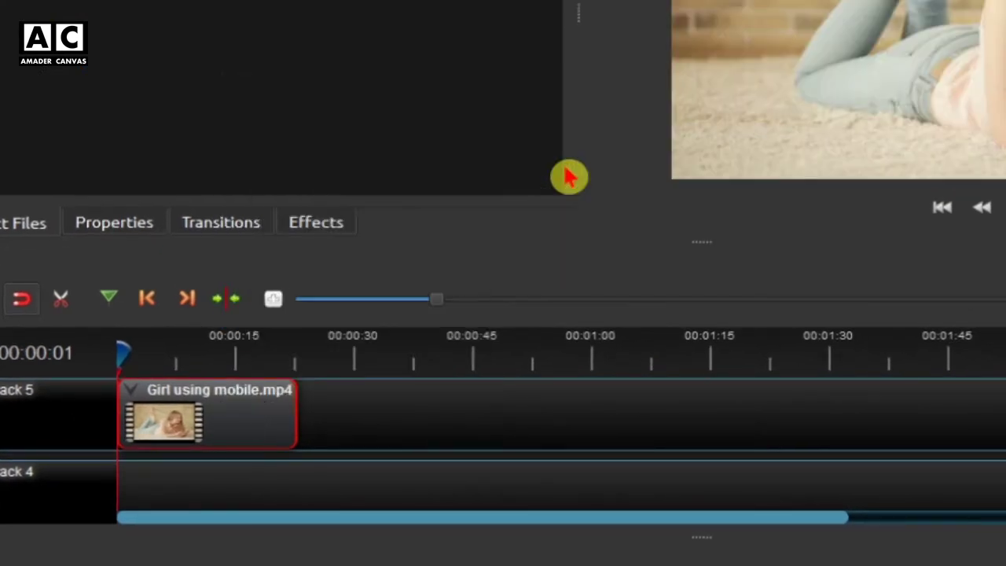
Turn the Girl using mobile.mp4 clip with Rotate 90 (Left), and reset it to No Rotation
{"action": "right_click", "coordinate": [230, 414]}
{"action": "mouse_move", "coordinate": [311, 176]}
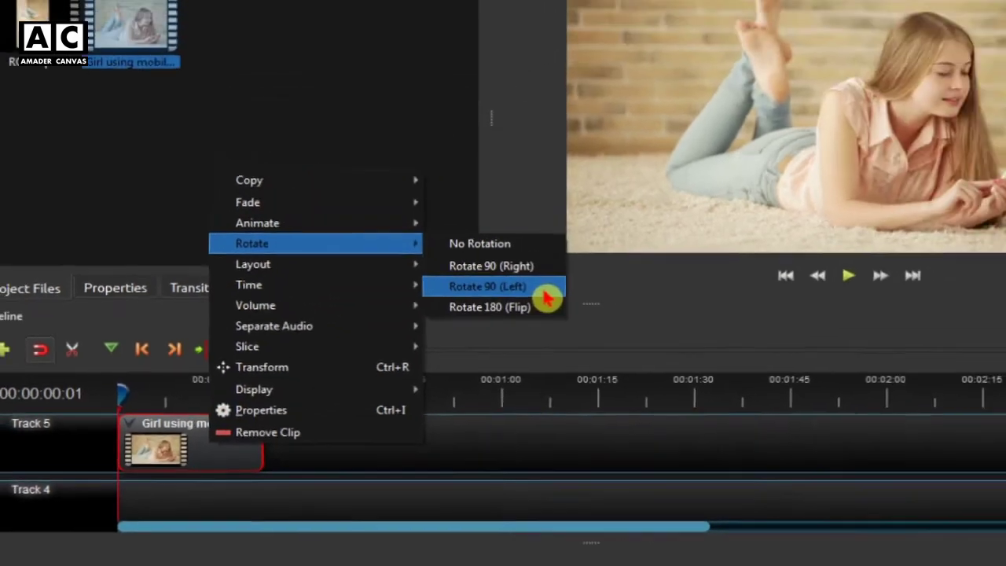
{"action": "left_click", "coordinate": [644, 229]}
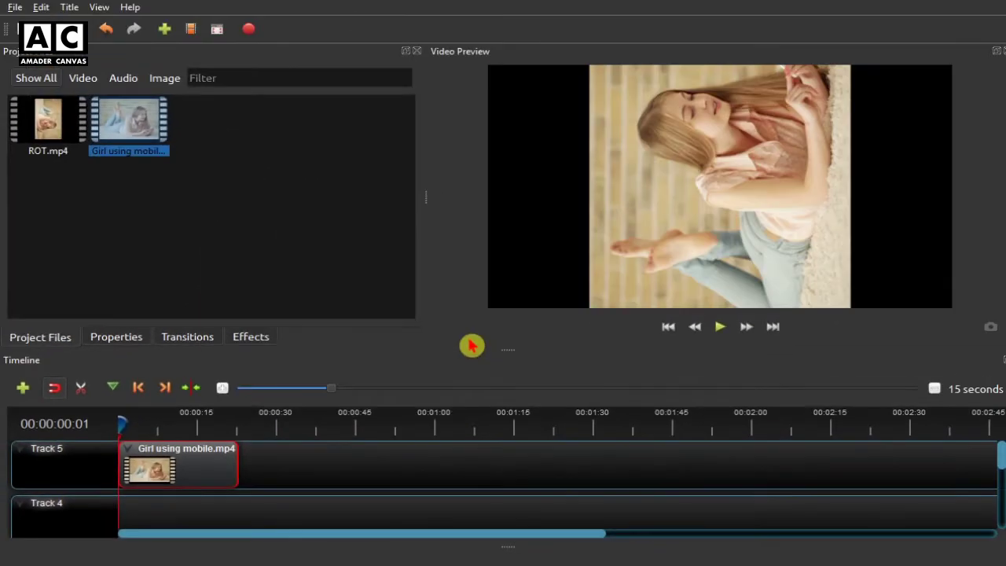
{"action": "right_click", "coordinate": [190, 461]}
{"action": "mouse_move", "coordinate": [259, 299]}
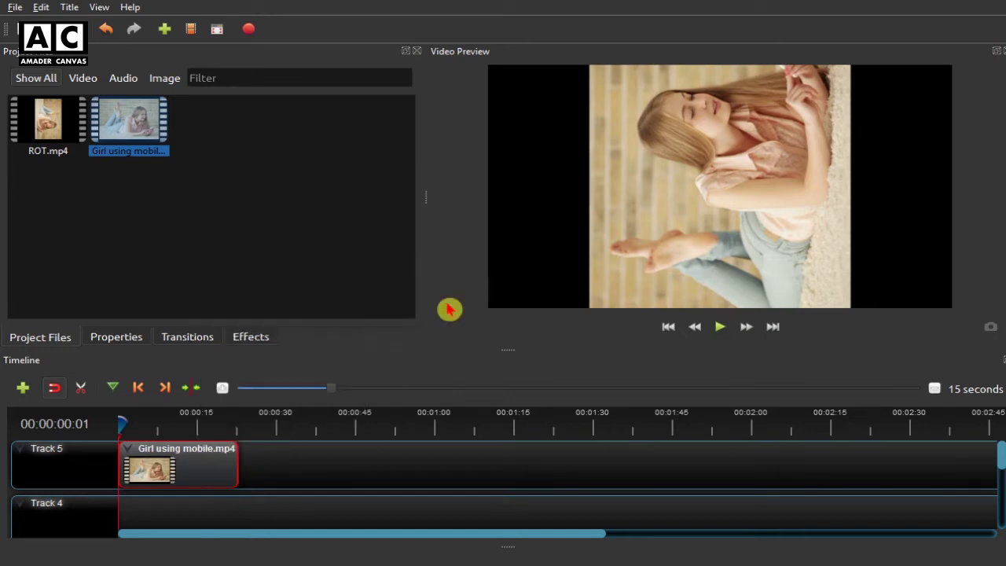
{"action": "left_click", "coordinate": [445, 299]}
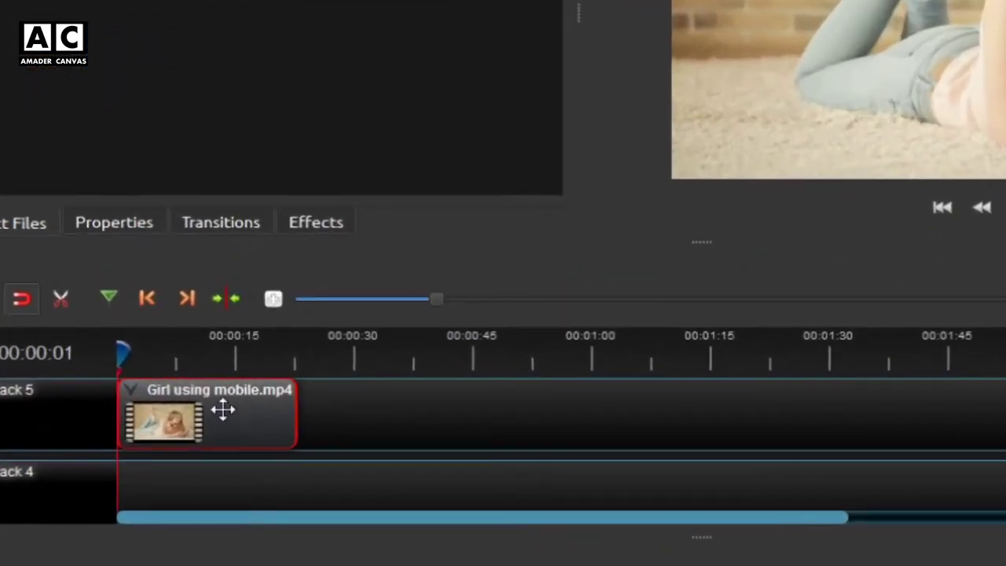
Flip the Girl using mobile.mp4 clip upside down with Rotate 180 (Flip)
{"action": "right_click", "coordinate": [222, 409]}
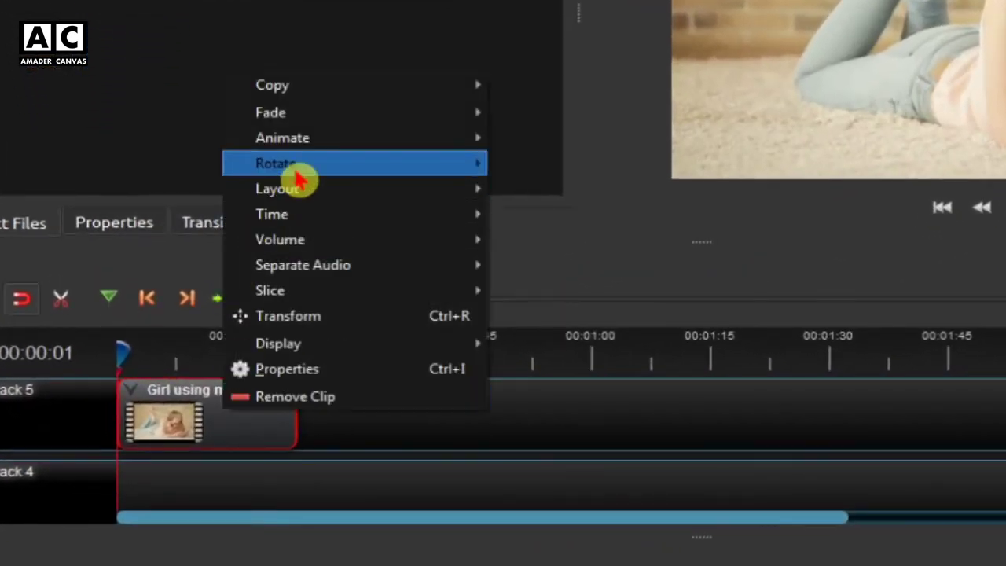
{"action": "mouse_move", "coordinate": [445, 178]}
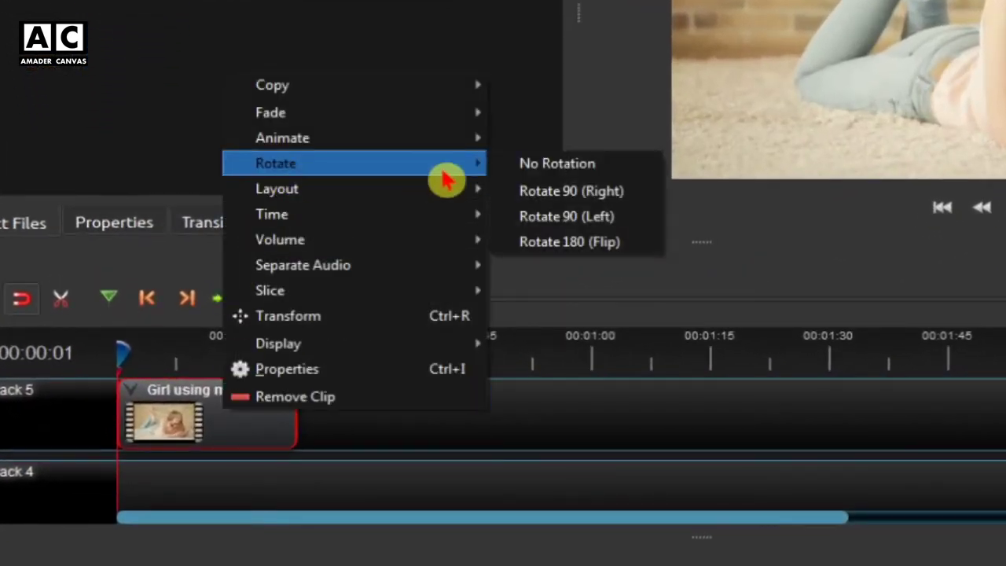
{"action": "left_click", "coordinate": [649, 250]}
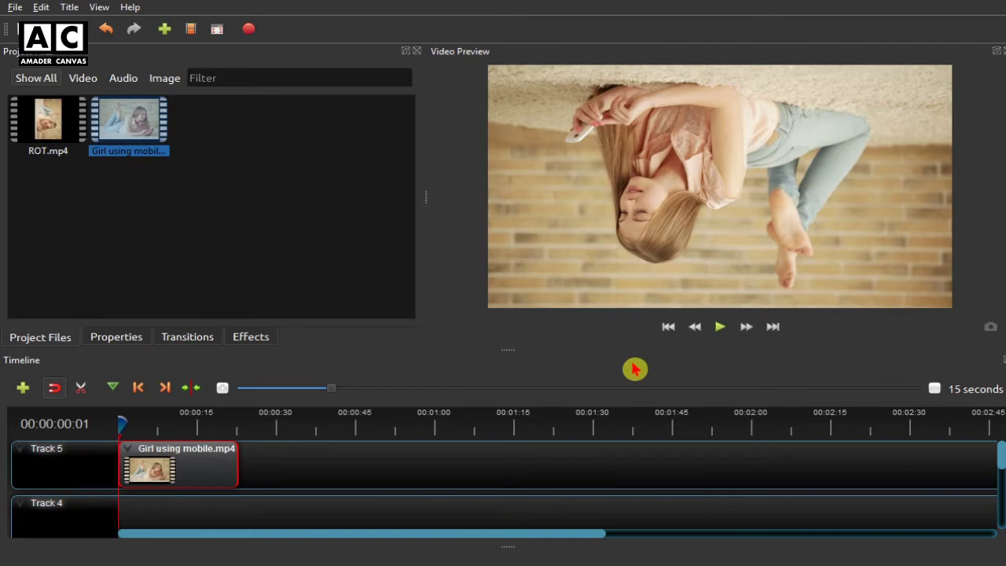
{"action": "right_click", "coordinate": [197, 462]}
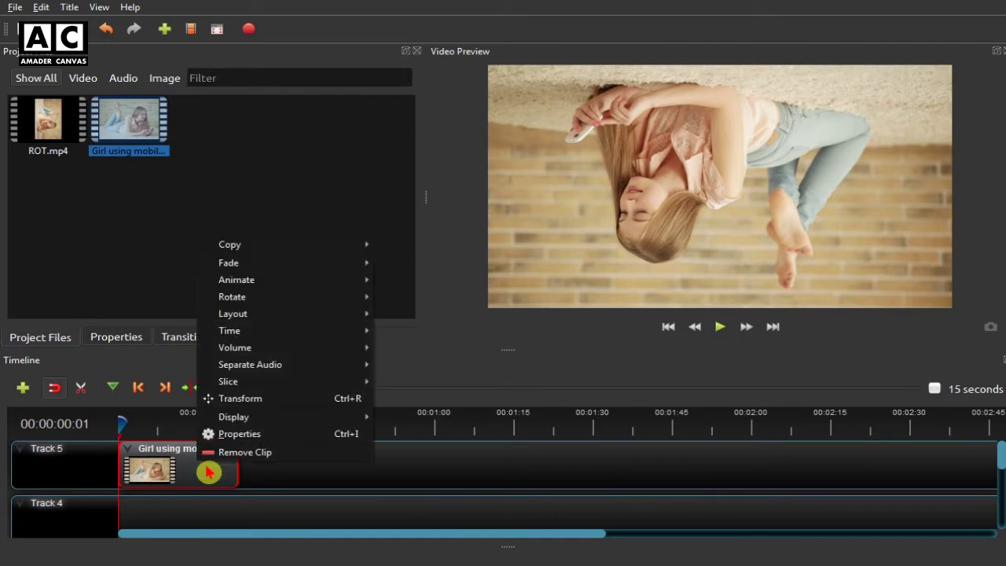
{"action": "mouse_move", "coordinate": [273, 303]}
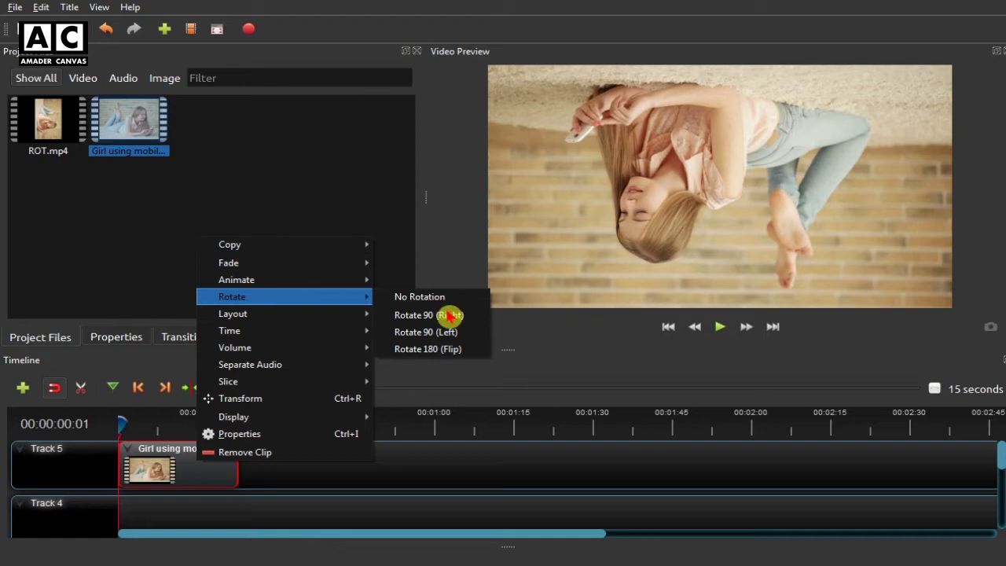
{"action": "left_click", "coordinate": [547, 372]}
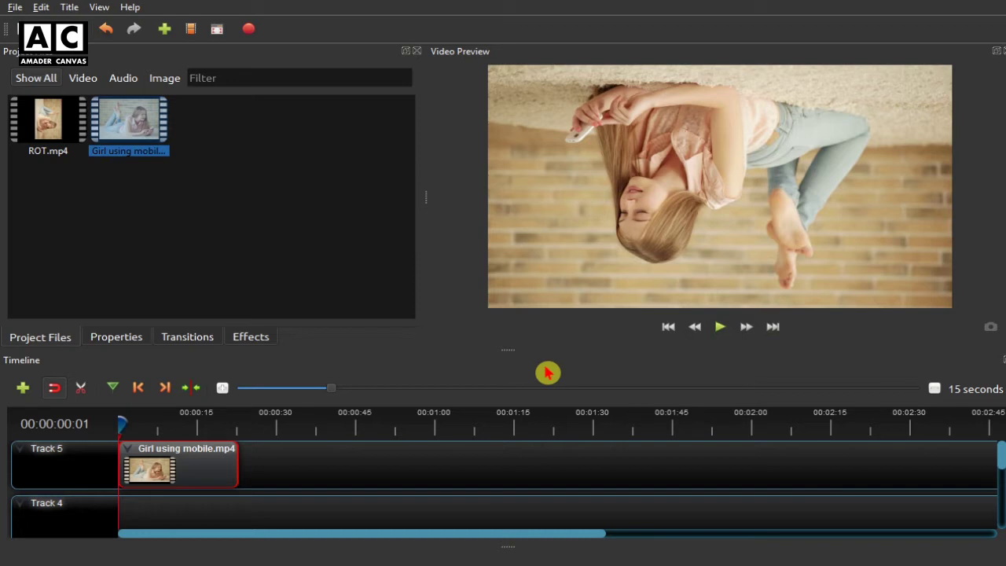
Reset the flipped clip on Track 5 to No Rotation
{"action": "right_click", "coordinate": [184, 460]}
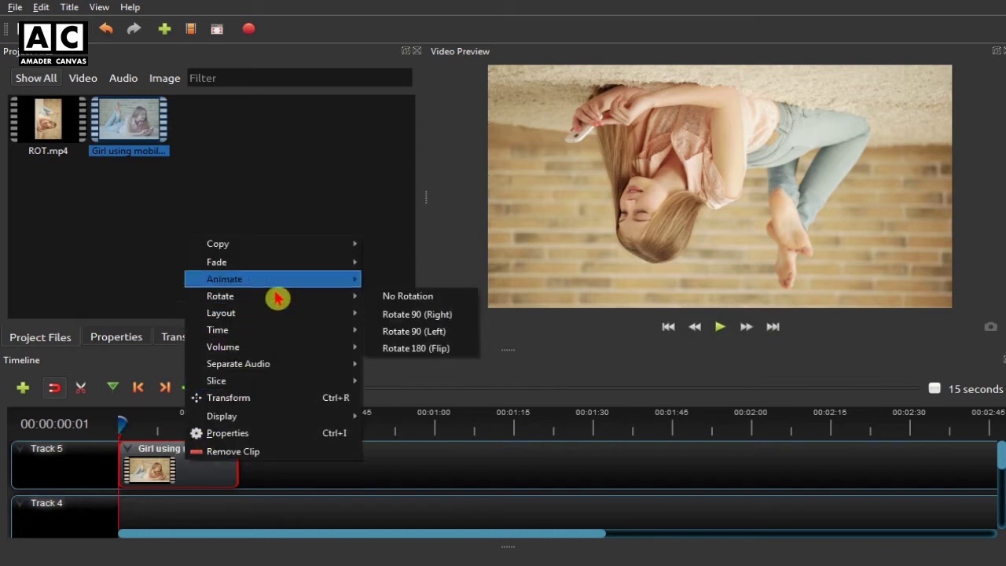
{"action": "left_click", "coordinate": [444, 304]}
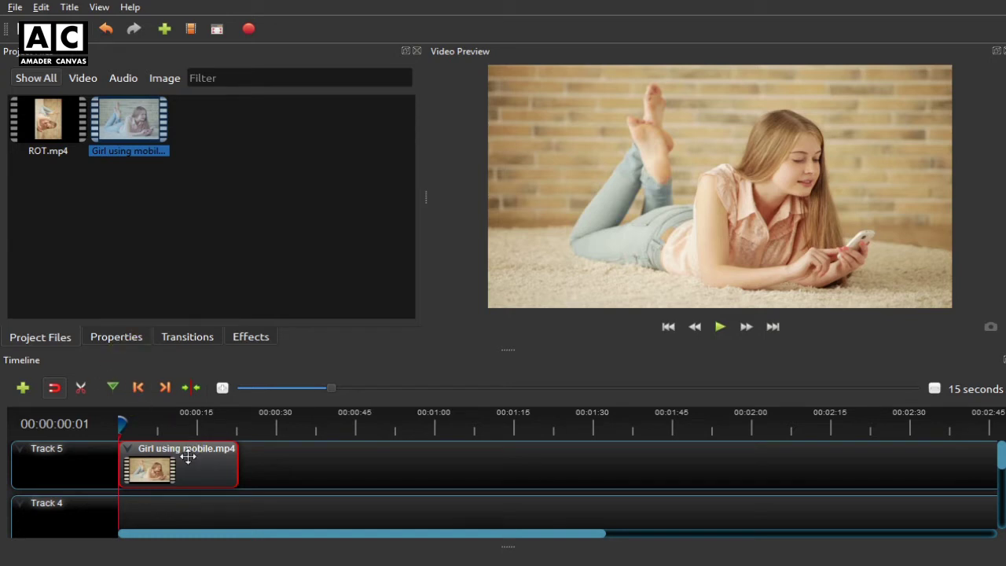
Open the properties of the Girl using mobile.mp4 clip on Track 5
{"action": "left_click", "coordinate": [120, 340]}
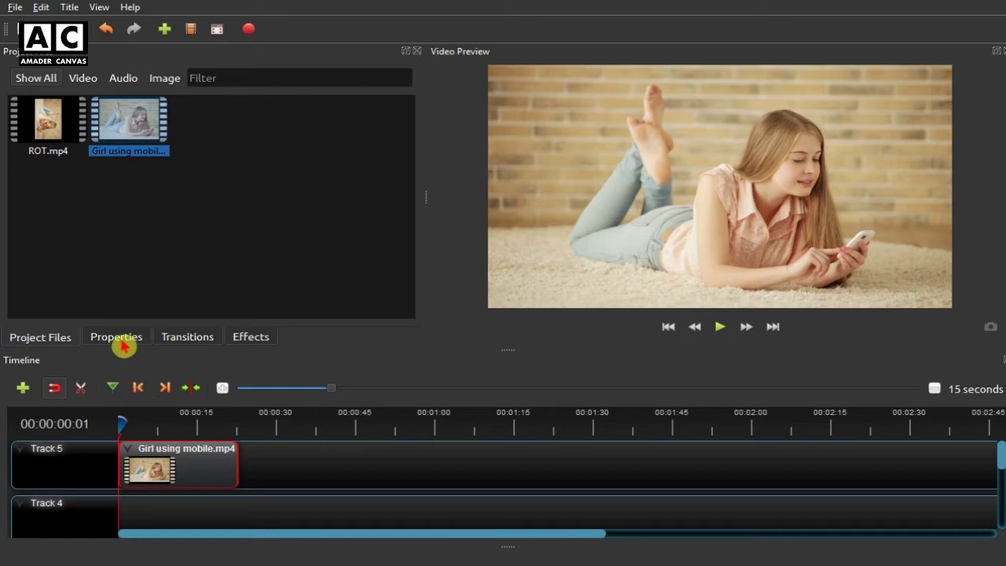
{"action": "left_click", "coordinate": [119, 339]}
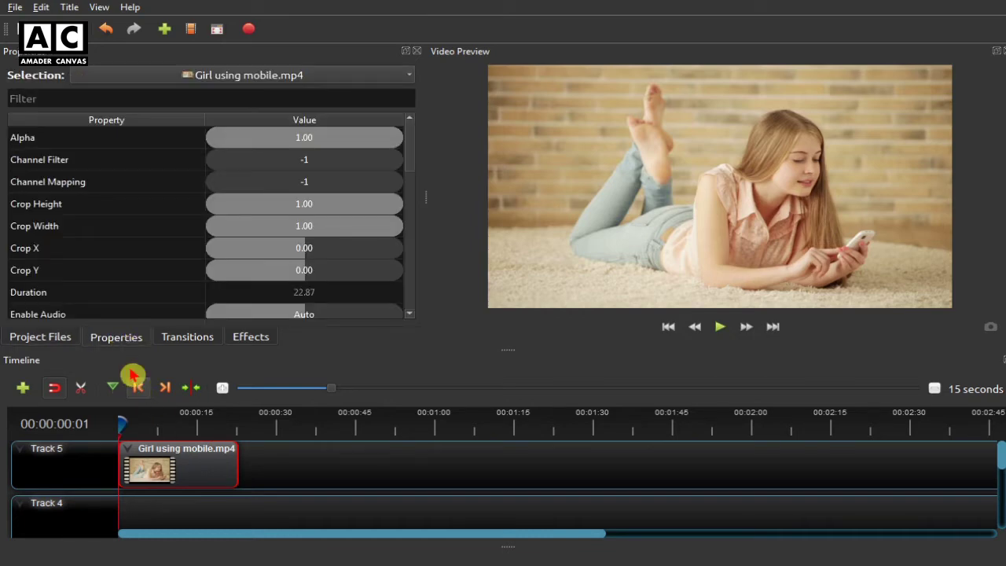
{"action": "right_click", "coordinate": [169, 469]}
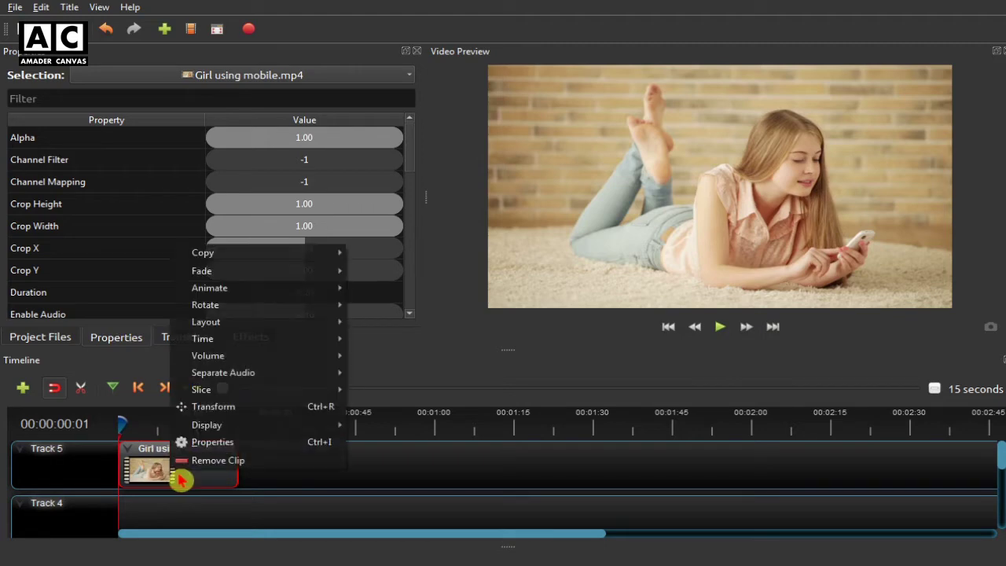
{"action": "left_click", "coordinate": [263, 444]}
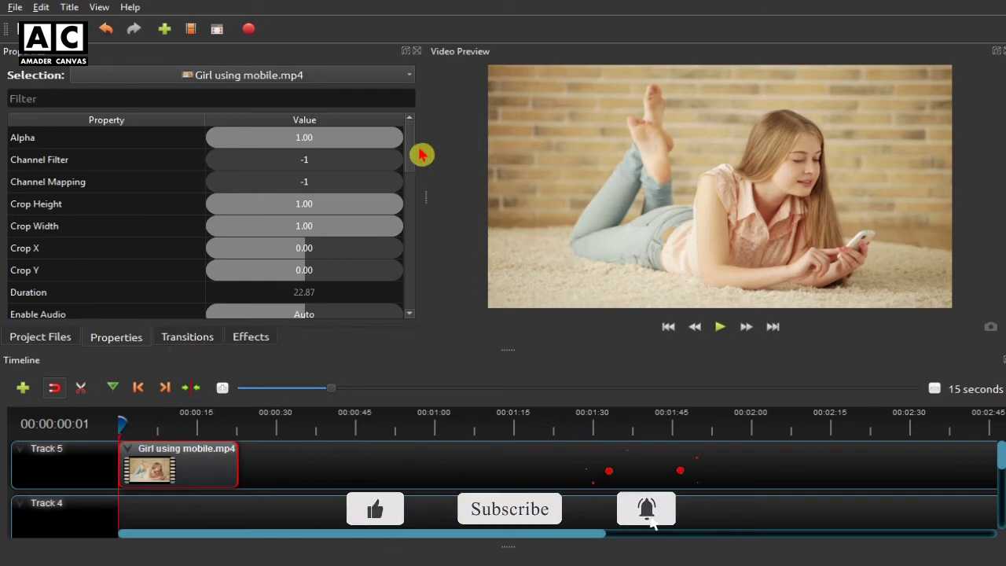
Adjust the clip's Rotation property freehand to about 40 degrees
{"action": "left_click_drag", "start_coordinate": [419, 151], "coordinate": [424, 233]}
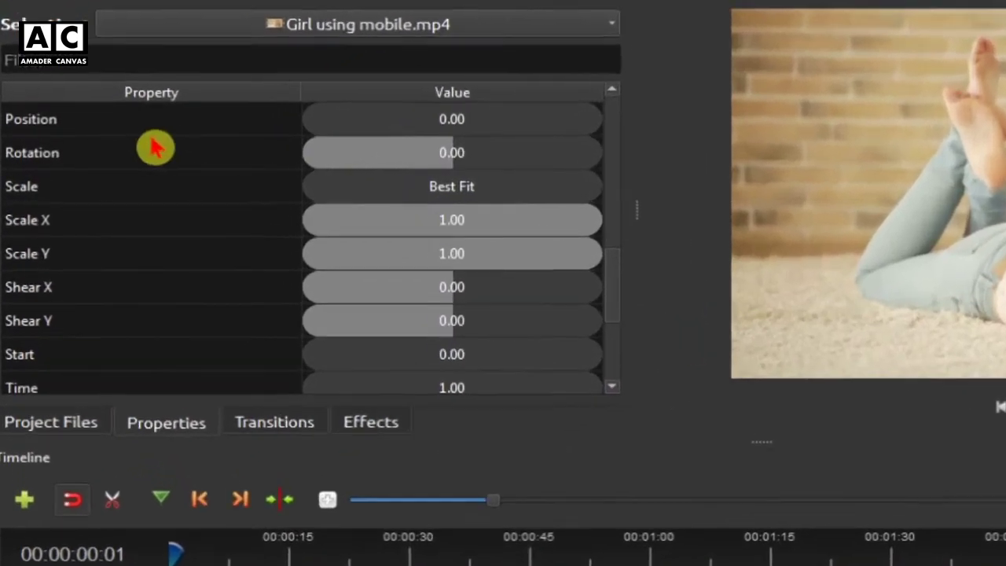
{"action": "left_click", "coordinate": [118, 153]}
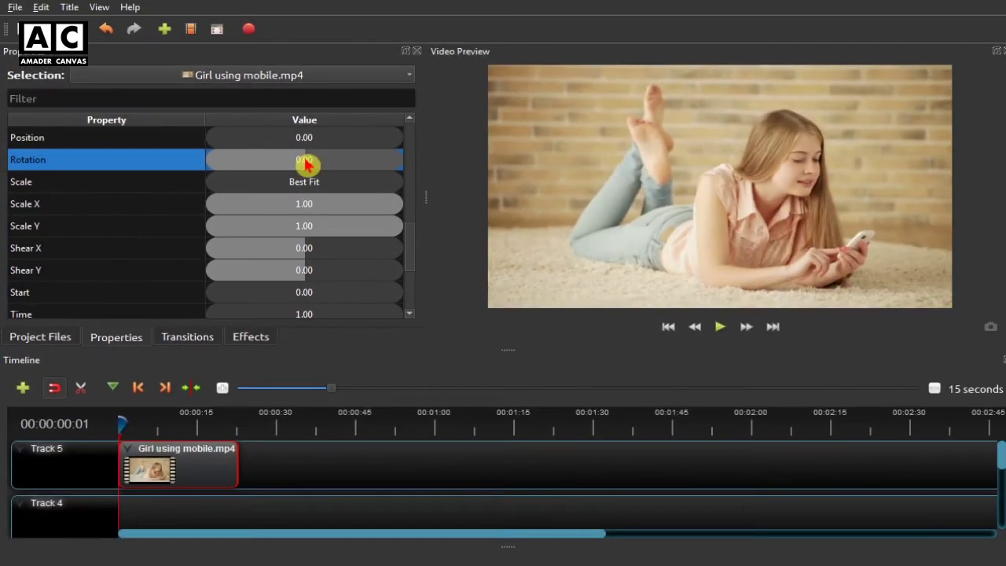
{"action": "left_click_drag", "start_coordinate": [515, 165], "coordinate": [548, 165]}
{"action": "mouse_move", "coordinate": [329, 167]}
{"action": "left_mouse_down"}
{"action": "mouse_move", "coordinate": [411, 171]}
{"action": "mouse_move", "coordinate": [242, 170]}
{"action": "mouse_move", "coordinate": [328, 174]}
{"action": "left_mouse_up"}
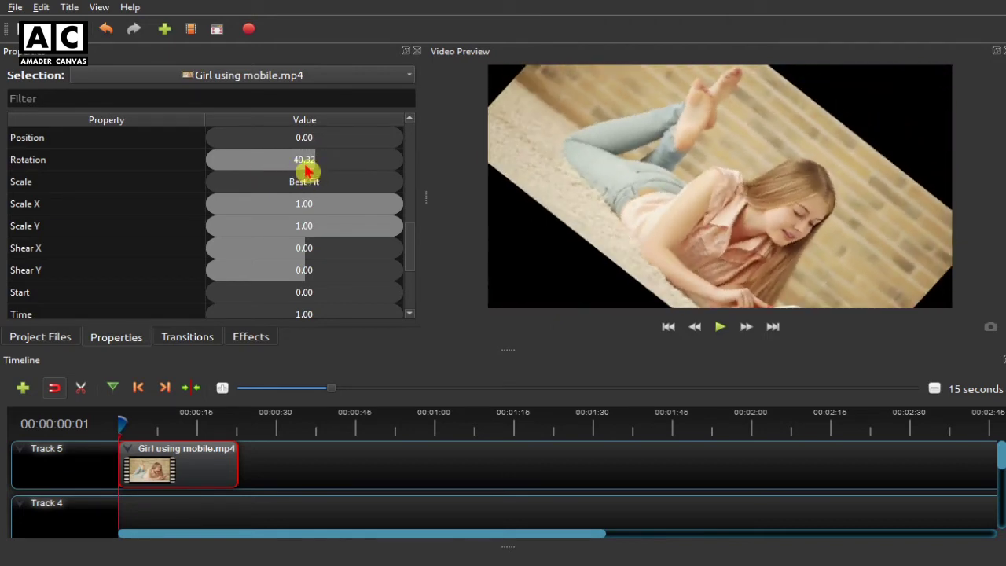
Enter an exact Rotation of 90 degrees for the clip, and change it to 45 degrees
{"action": "double_click", "coordinate": [305, 168]}
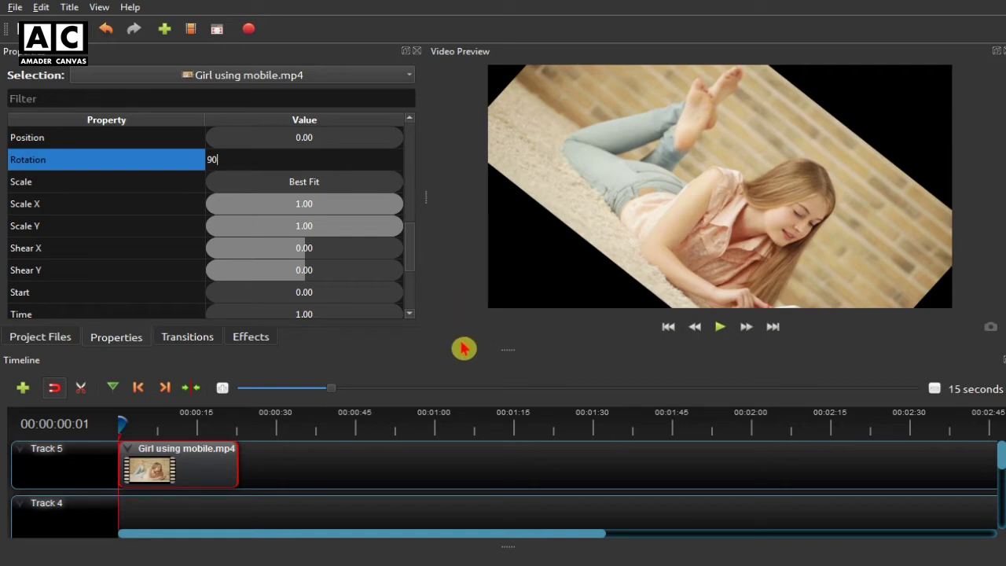
{"action": "key", "text": "Return"}
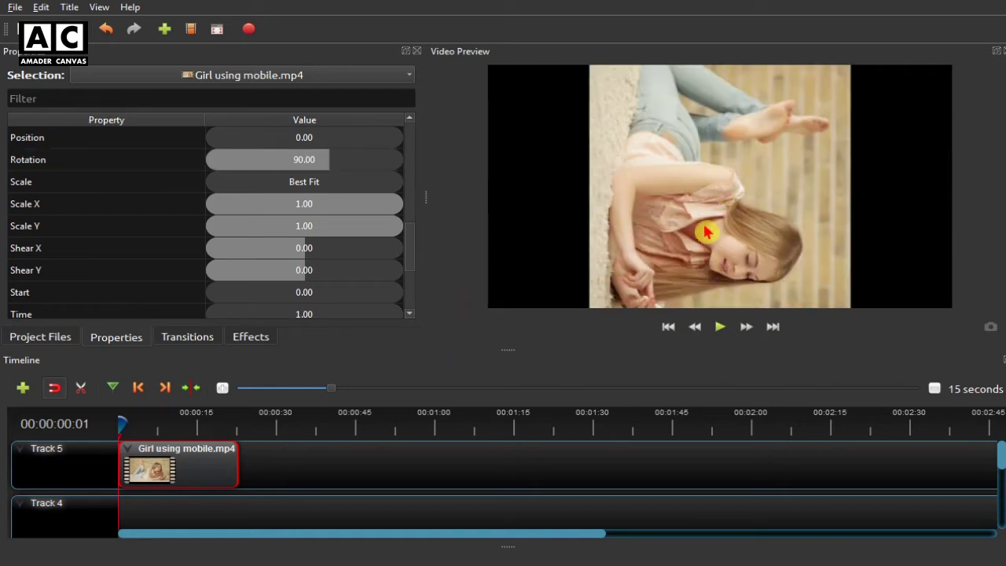
{"action": "double_click", "coordinate": [303, 162]}
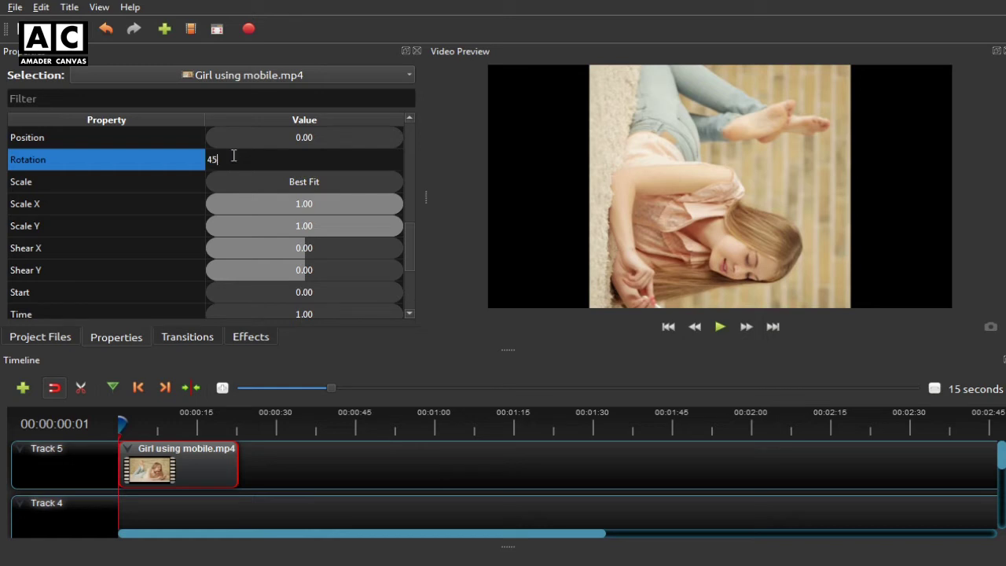
{"action": "key", "text": "Return"}
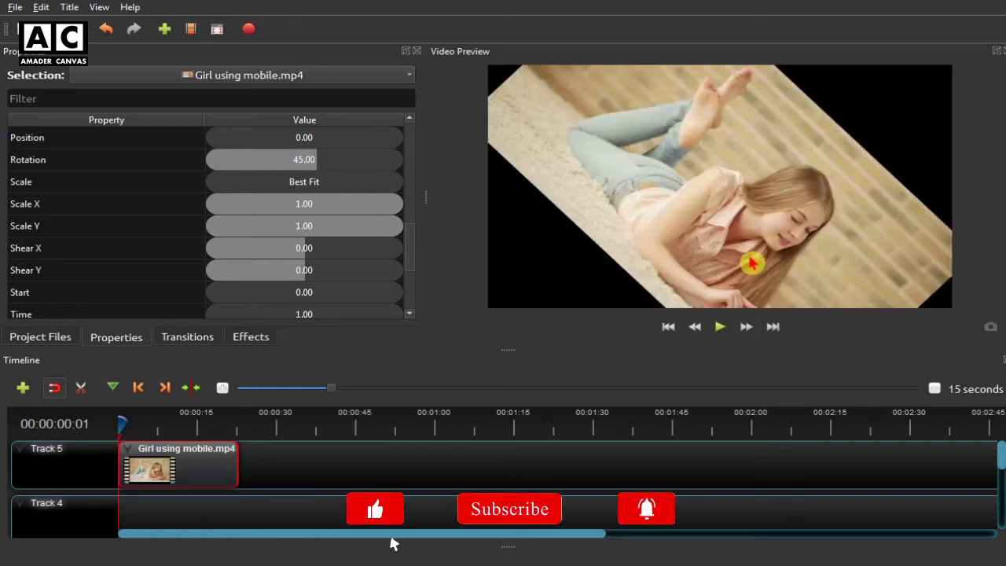
Play back the rotated clip for several seconds, pause it and return the playhead to the start of the timeline
{"action": "left_click", "coordinate": [726, 333]}
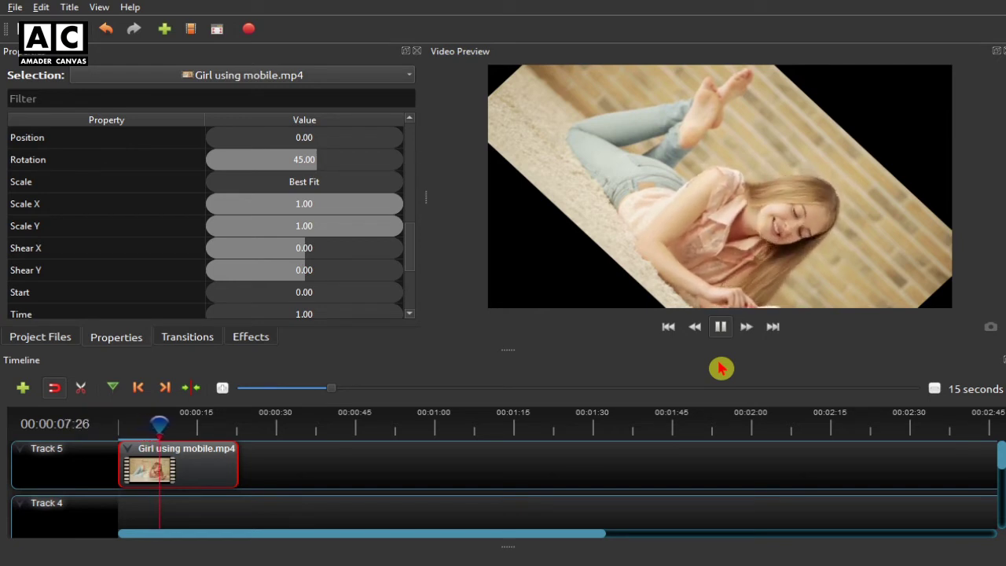
{"action": "left_click", "coordinate": [726, 336]}
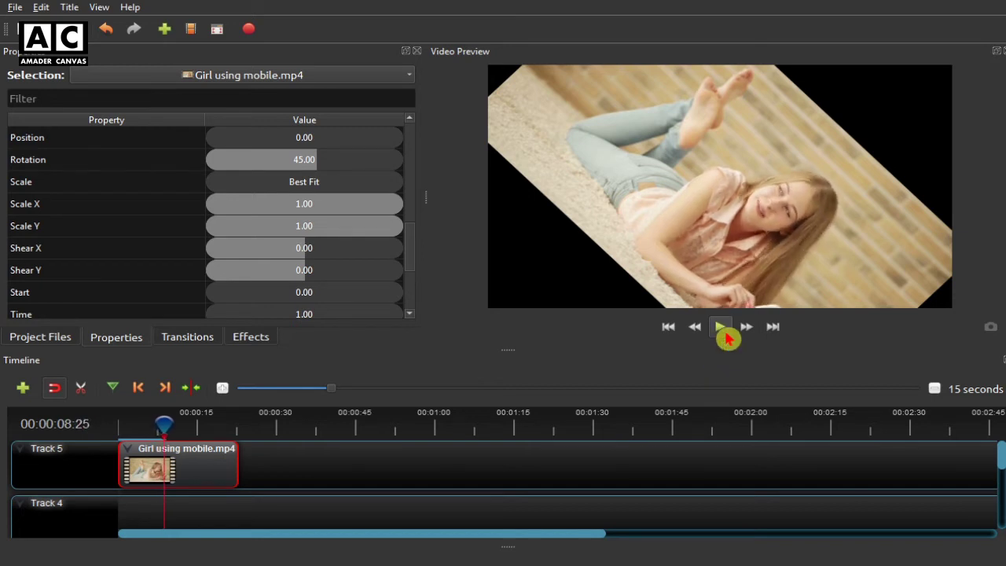
{"action": "left_click", "coordinate": [681, 338]}
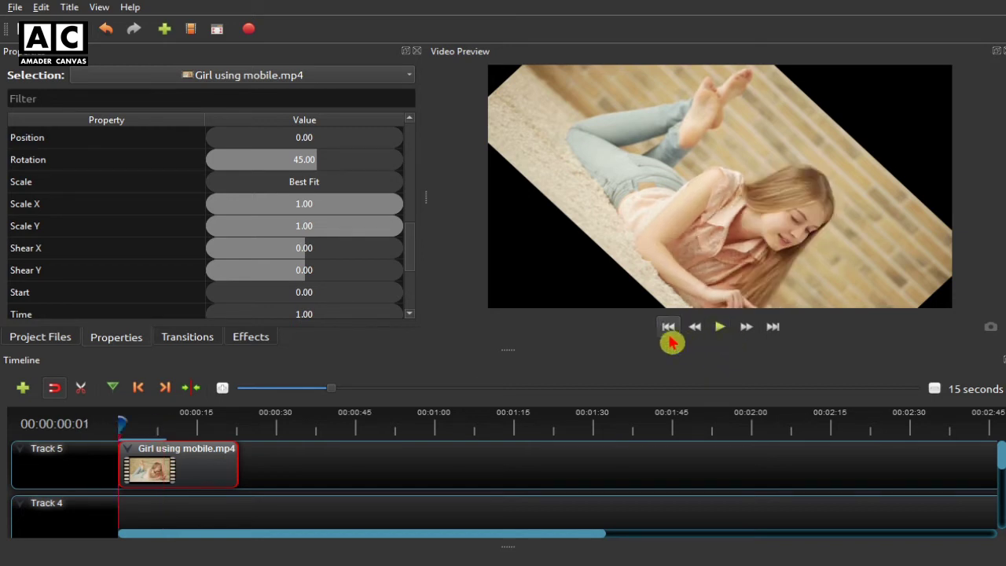
Remove the Girl using mobile.mp4 clip from Track 5 and place ROT.mp4 from the project files at the start of that track
{"action": "right_click", "coordinate": [212, 475]}
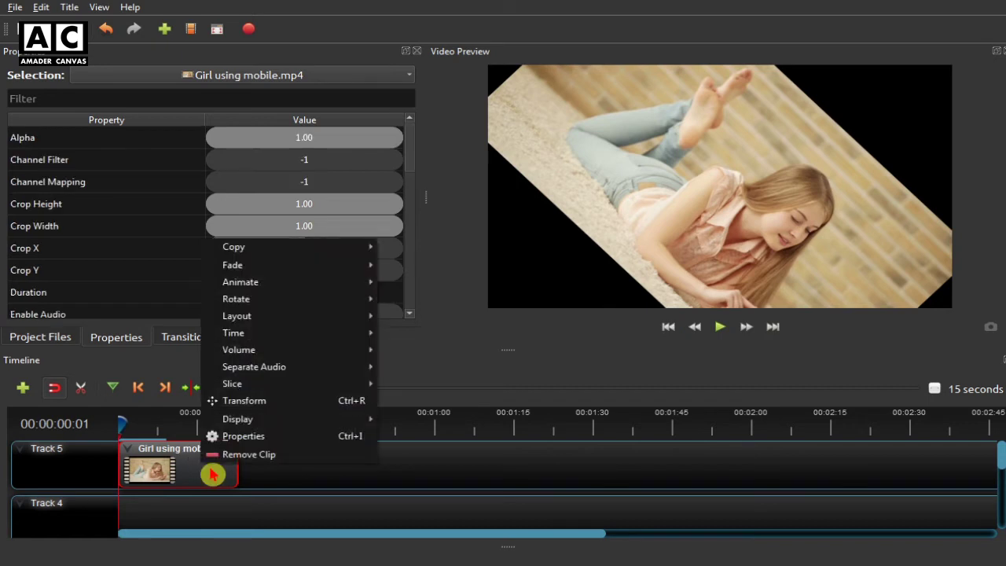
{"action": "left_click", "coordinate": [250, 455]}
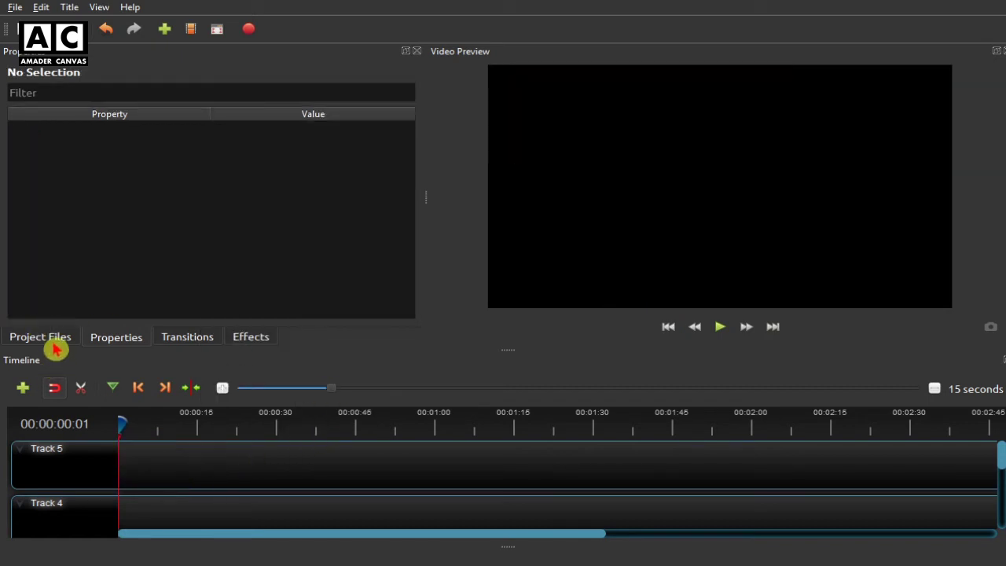
{"action": "left_click", "coordinate": [54, 345]}
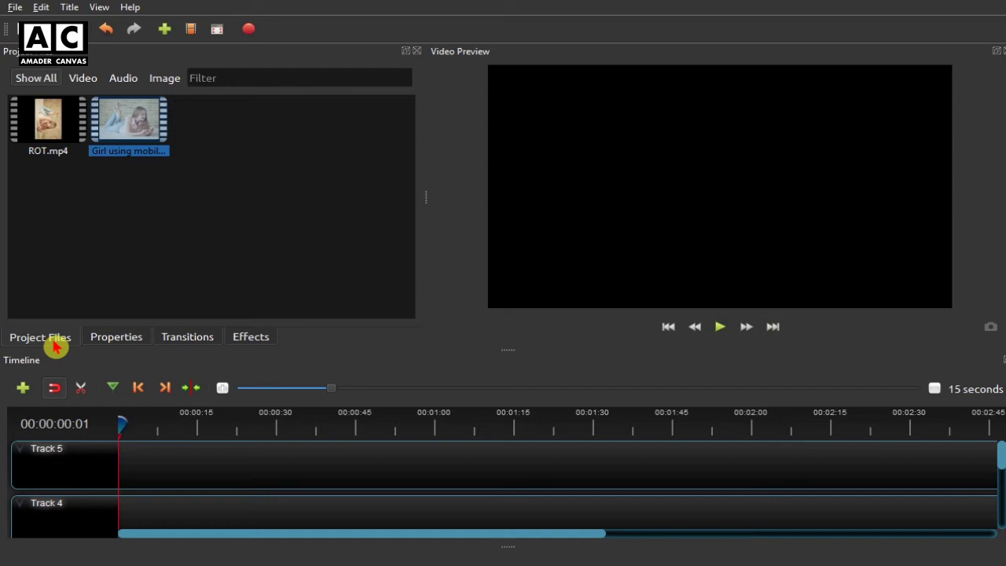
{"action": "left_click", "coordinate": [49, 135]}
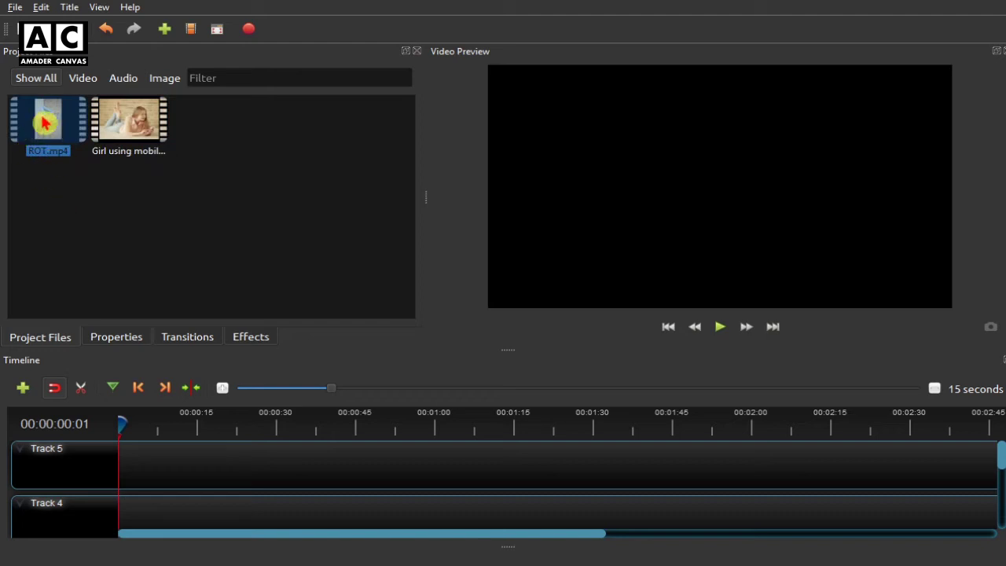
{"action": "left_click_drag", "start_coordinate": [39, 125], "coordinate": [167, 466]}
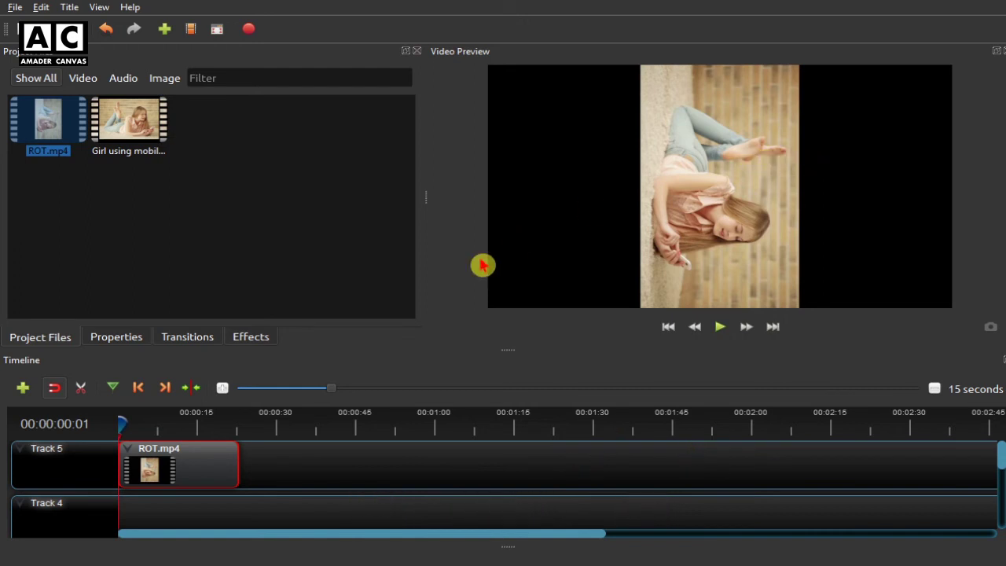
Turn the sideways ROT.mp4 clip on Track 5 upright with the Rotate 90 (Left) preset
{"action": "right_click", "coordinate": [201, 468]}
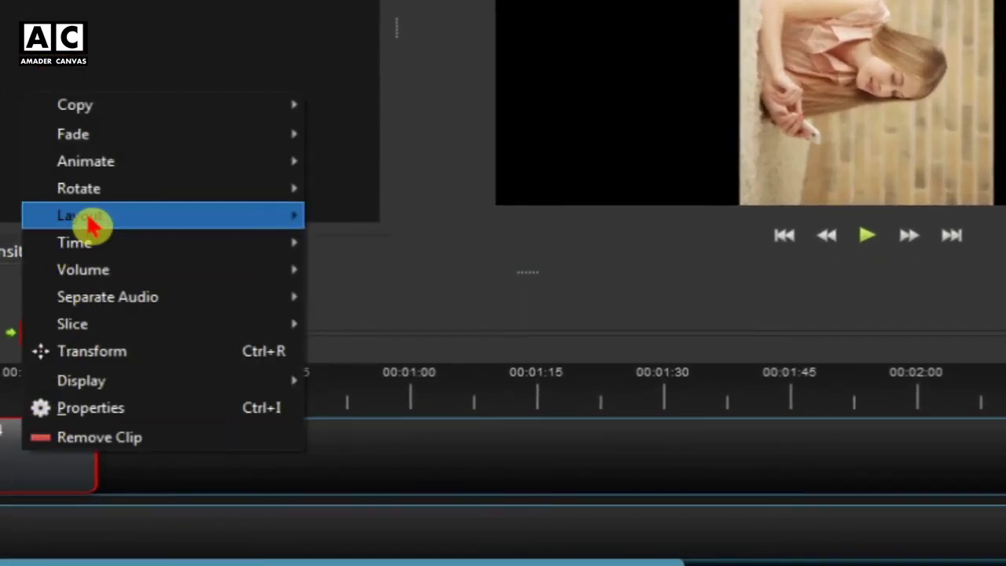
{"action": "mouse_move", "coordinate": [128, 197]}
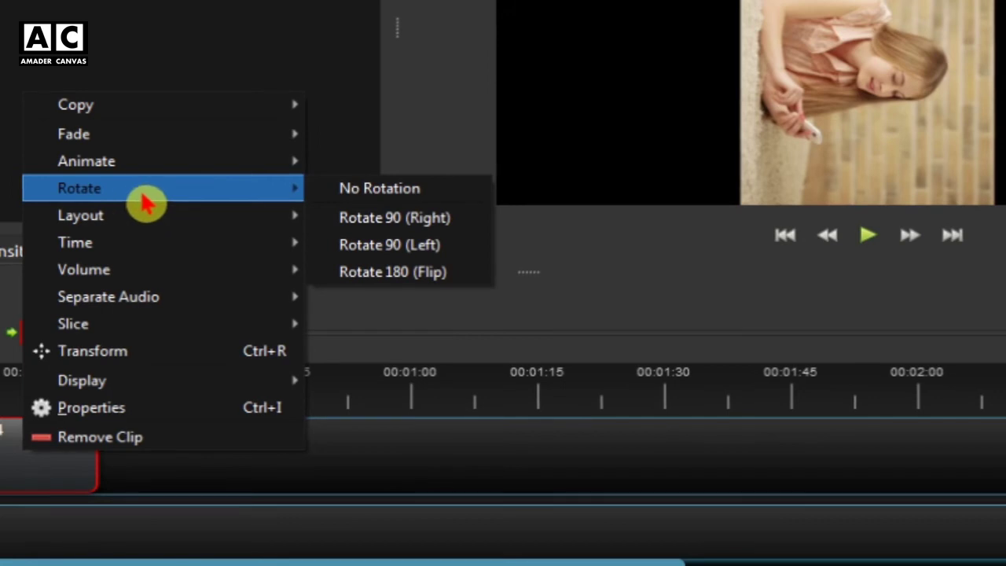
{"action": "left_click", "coordinate": [463, 259]}
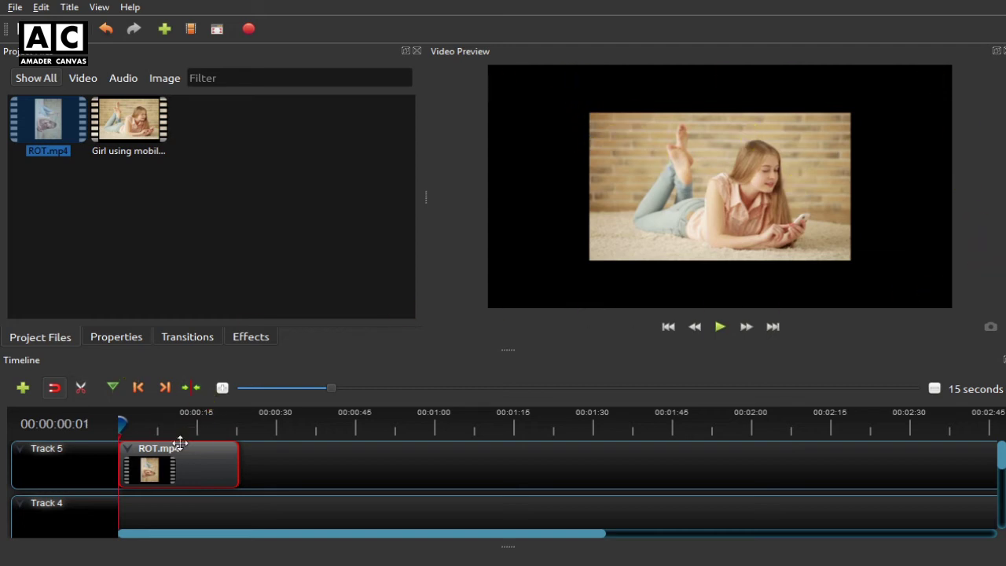
Open the properties of the ROT.mp4 clip and locate its Scale X and Scale Y values
{"action": "left_click", "coordinate": [121, 340]}
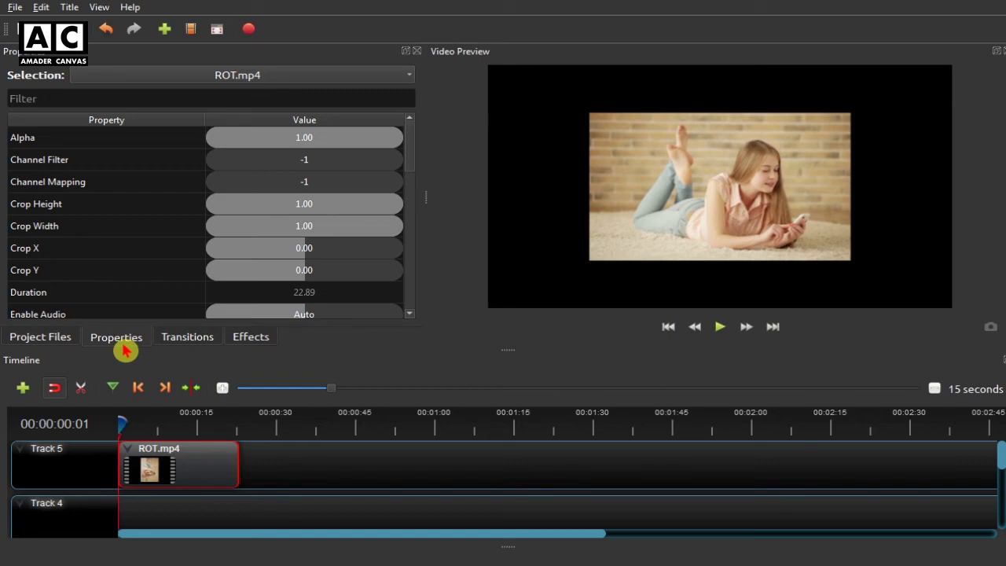
{"action": "left_click_drag", "start_coordinate": [419, 161], "coordinate": [422, 237]}
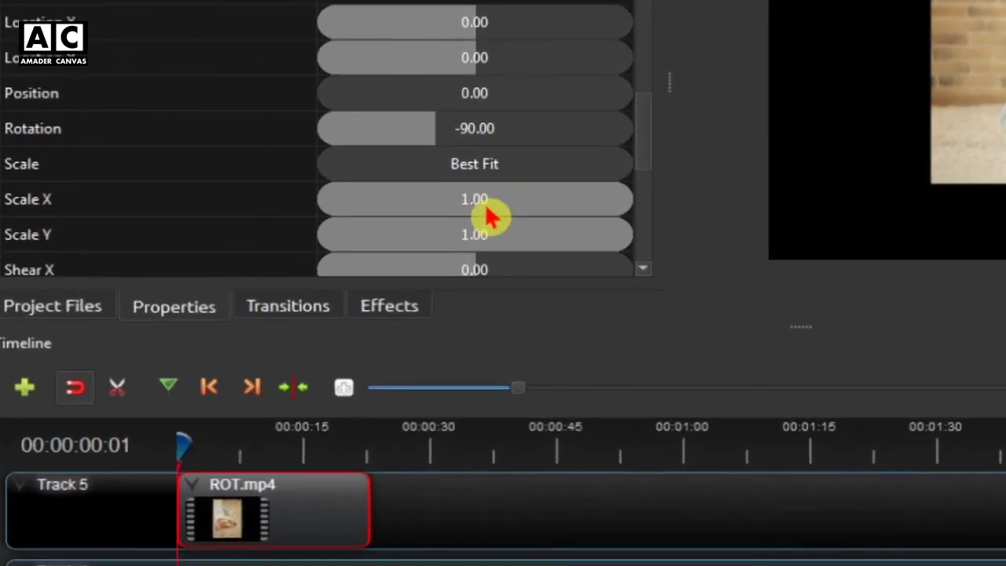
{"action": "left_click", "coordinate": [361, 253]}
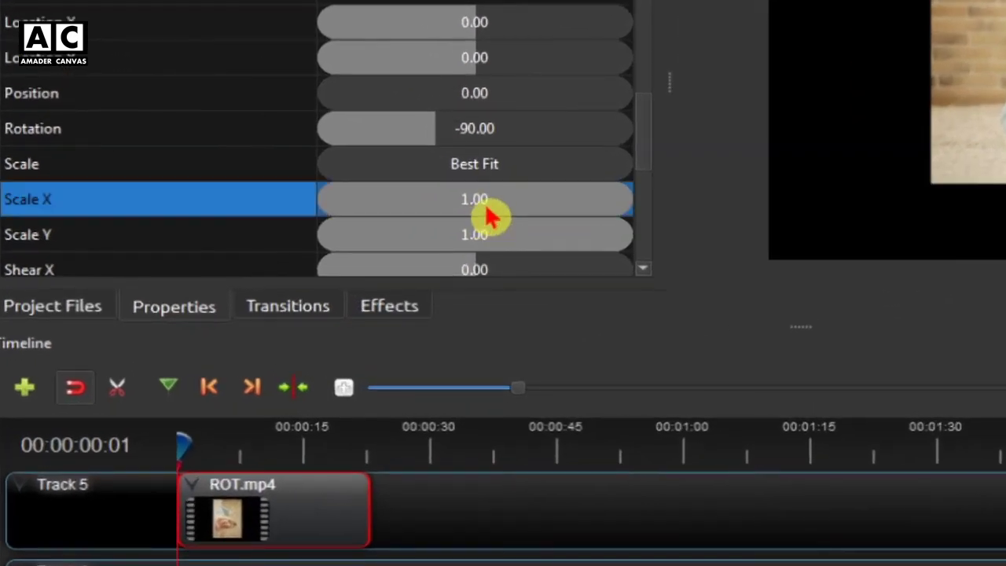
{"action": "left_click", "coordinate": [507, 248]}
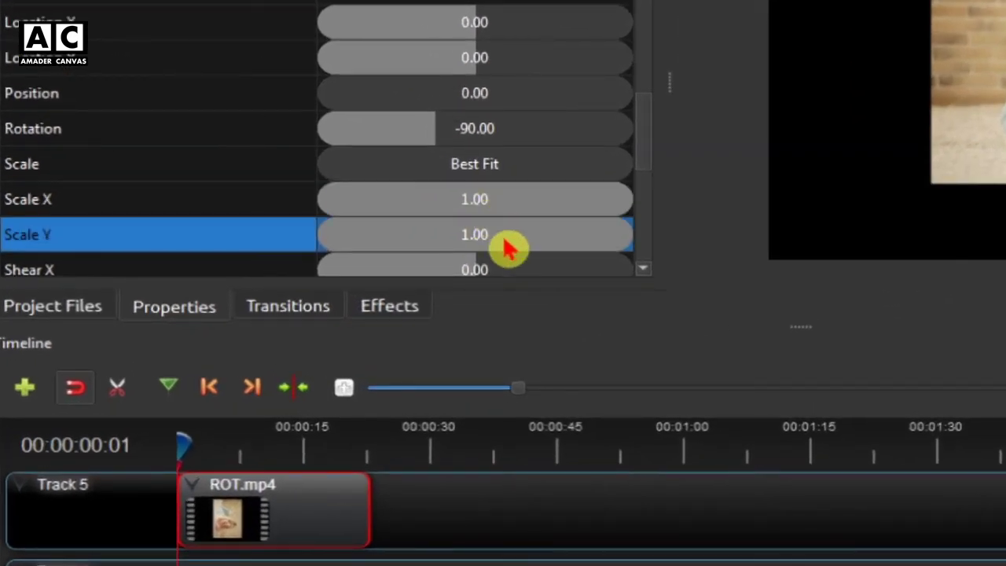
{"action": "left_click", "coordinate": [521, 211]}
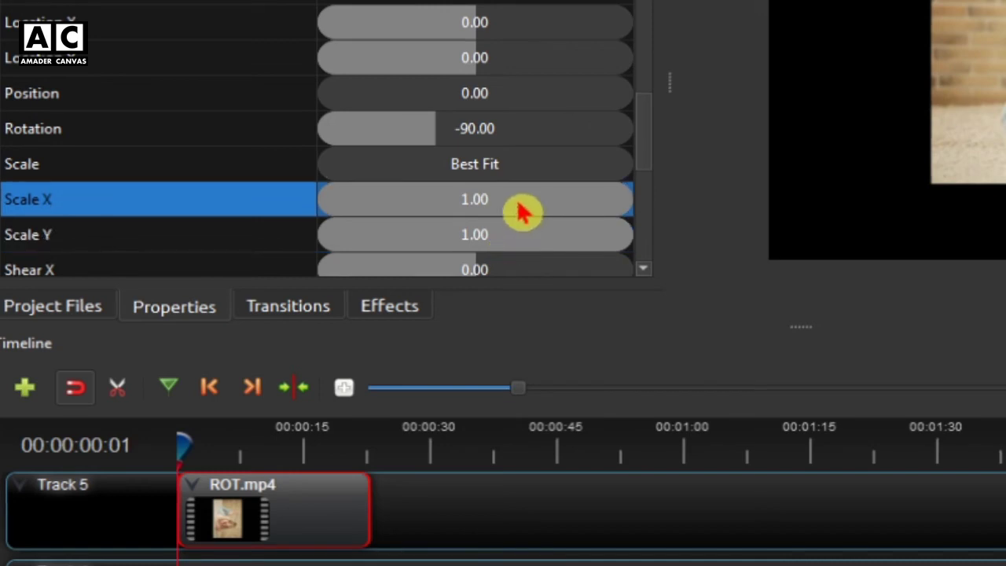
{"action": "left_click", "coordinate": [521, 249]}
{"action": "left_click", "coordinate": [519, 213]}
{"action": "left_click", "coordinate": [526, 242]}
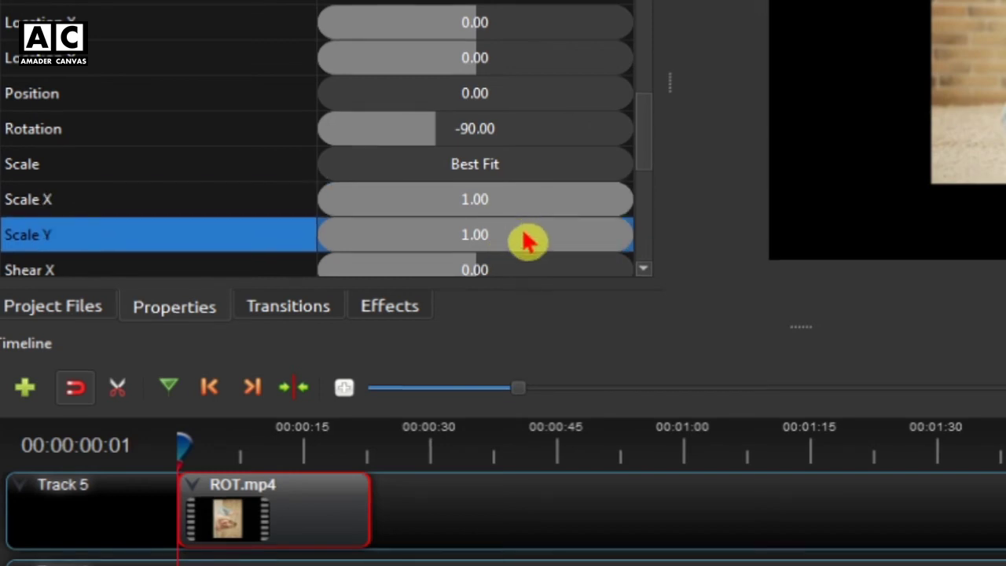
Enlarge the rotated ROT.mp4 clip by setting its Scale X to 1.65 and its Scale Y to 1.80
{"action": "left_click", "coordinate": [528, 204]}
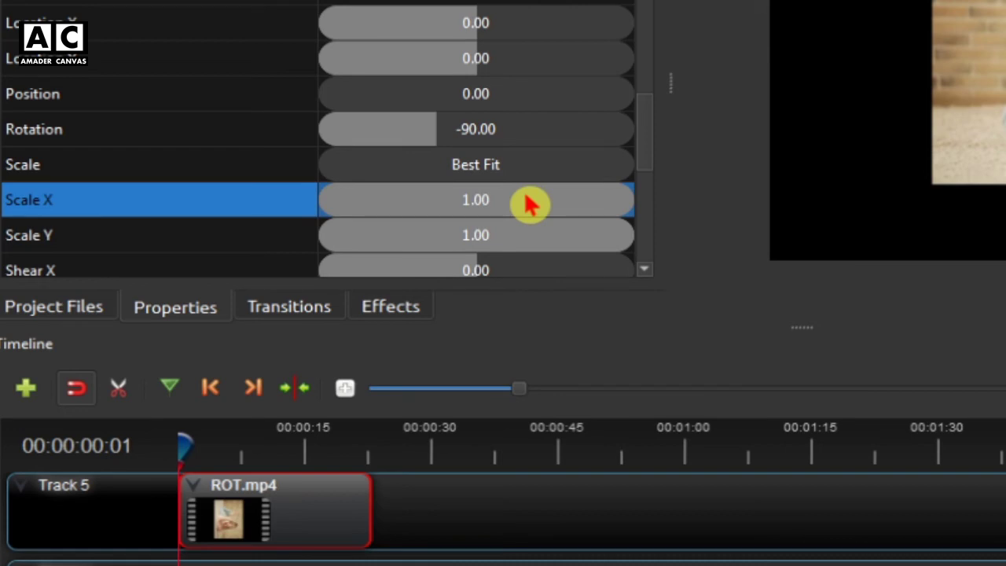
{"action": "double_click", "coordinate": [525, 197]}
{"action": "left_click", "coordinate": [405, 193]}
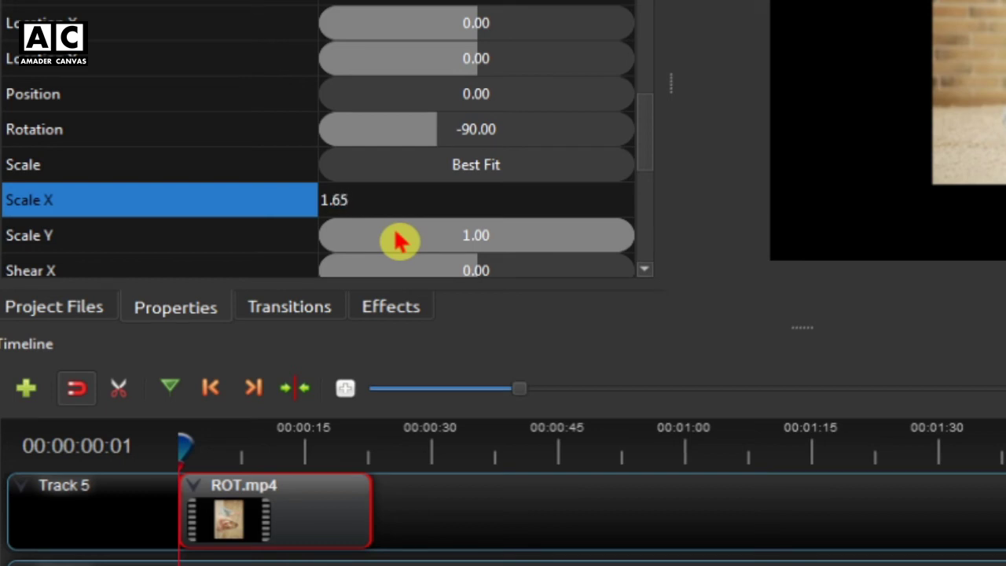
{"action": "left_click", "coordinate": [723, 233]}
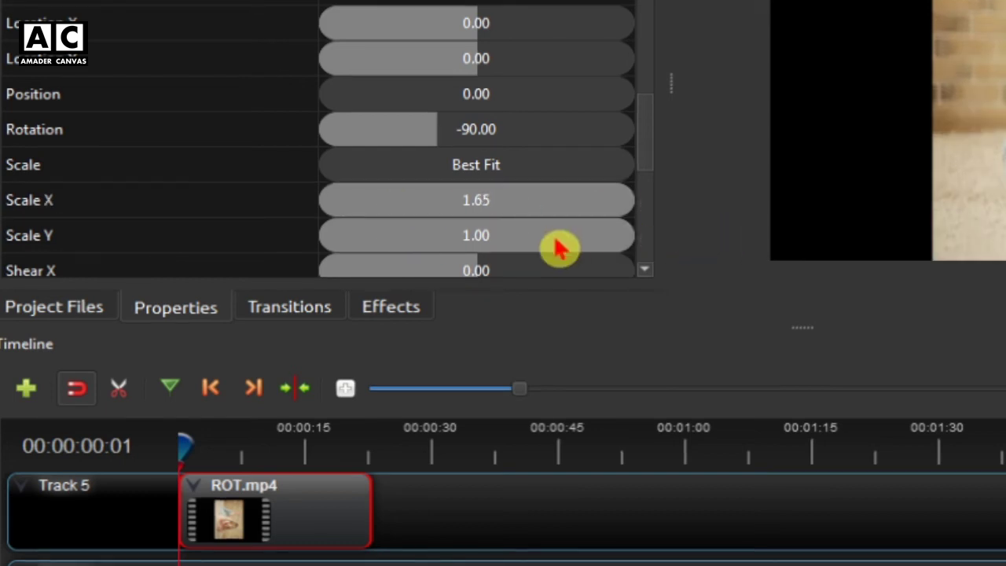
{"action": "double_click", "coordinate": [491, 240]}
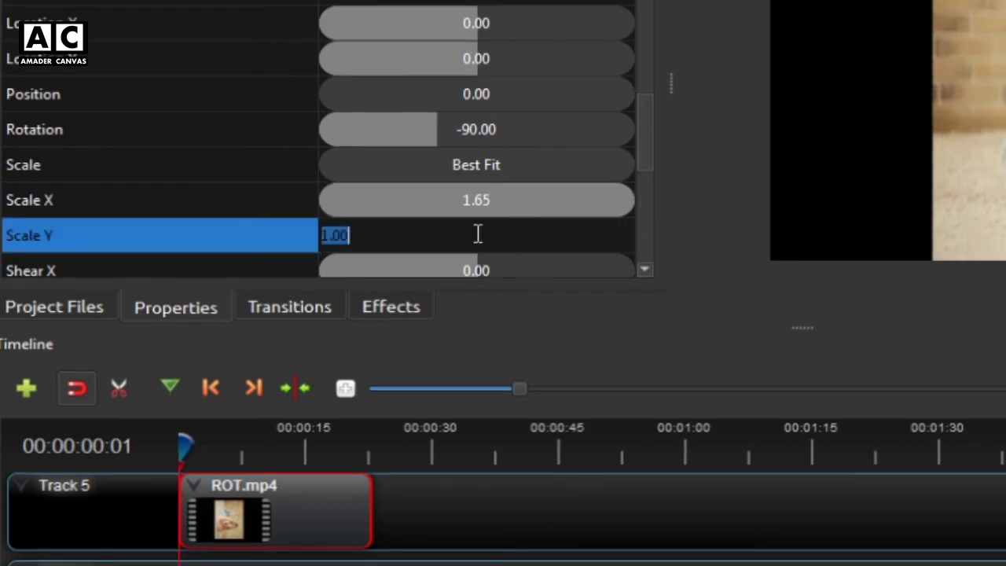
{"action": "left_click", "coordinate": [409, 230]}
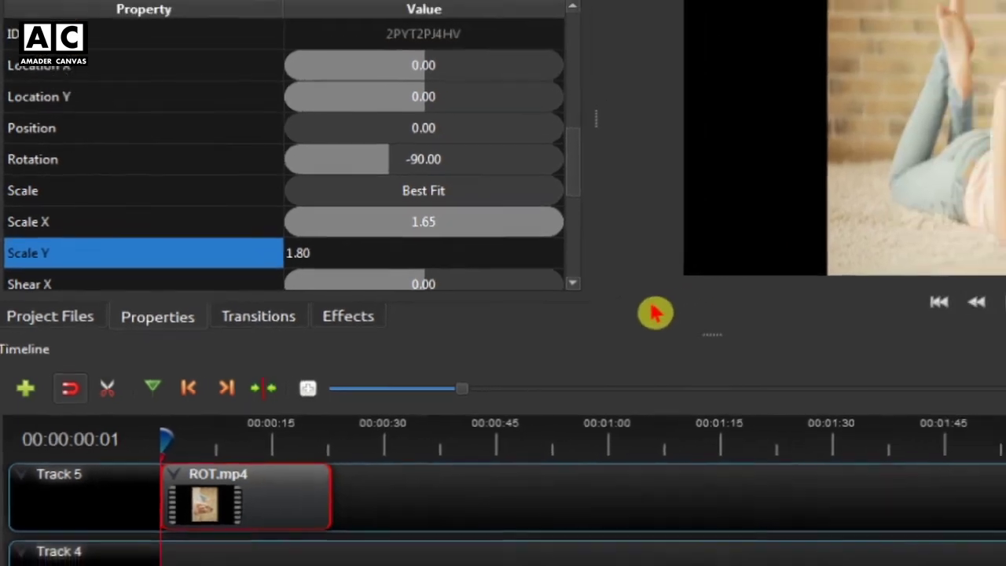
{"action": "left_click", "coordinate": [743, 314]}
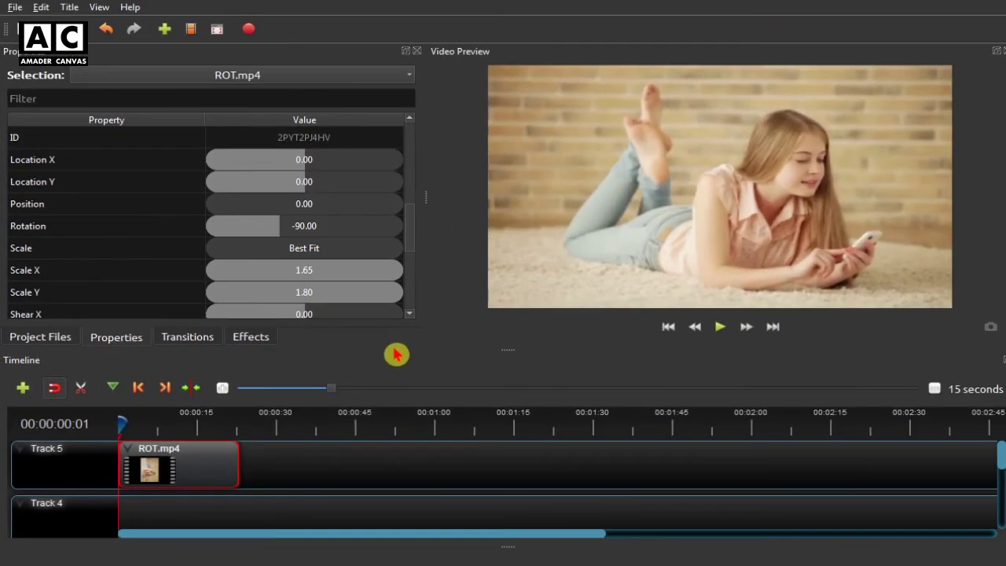